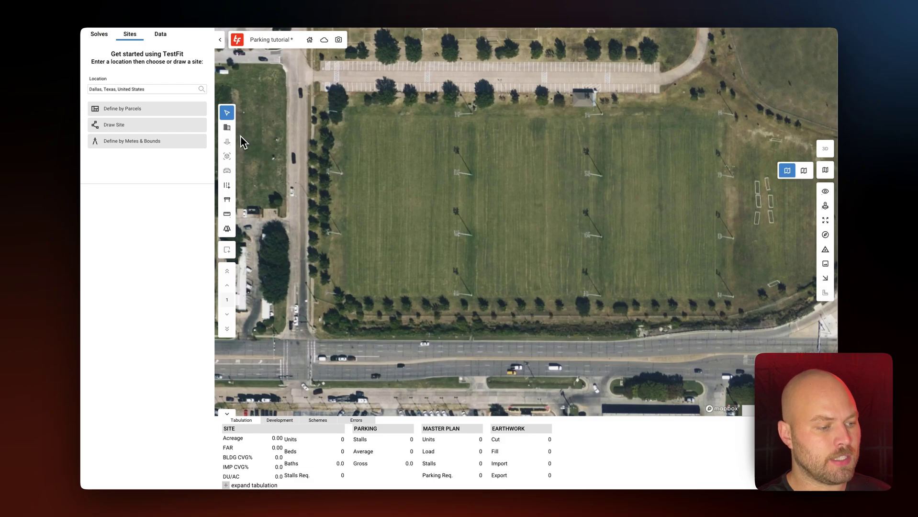
- Bring up the SITE TOOLS flyout with the Draw Site option on the Dallas map
mouse_move(227, 128)
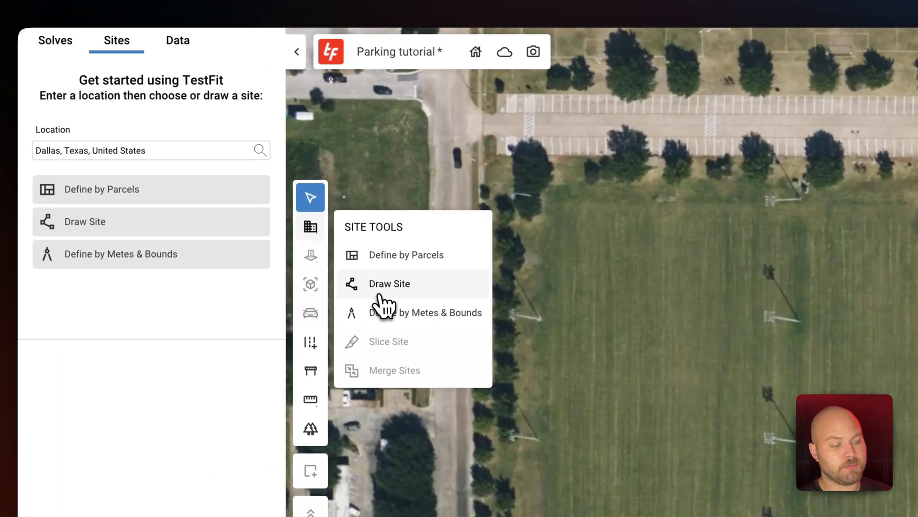
- Outline Site A around the grass field corner by corner, straightening the top edge (8.95 acres)
left_click(381, 297)
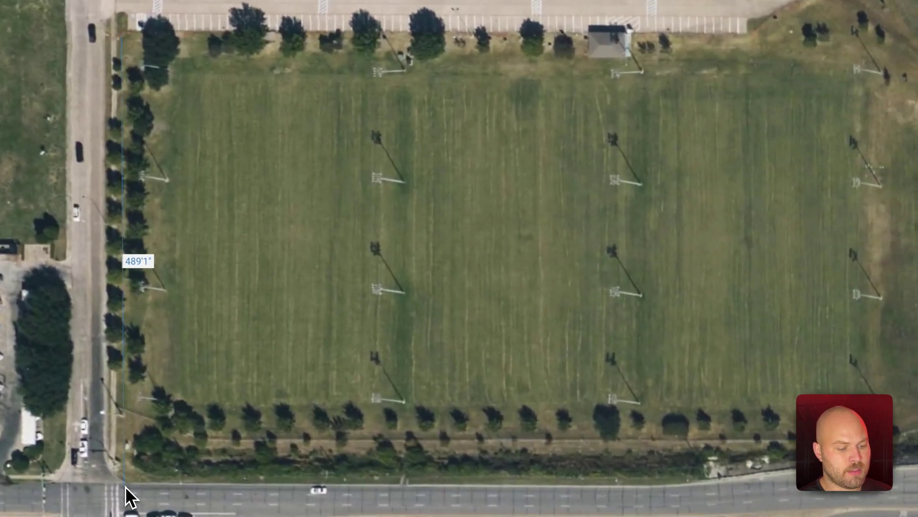
left_click(120, 485)
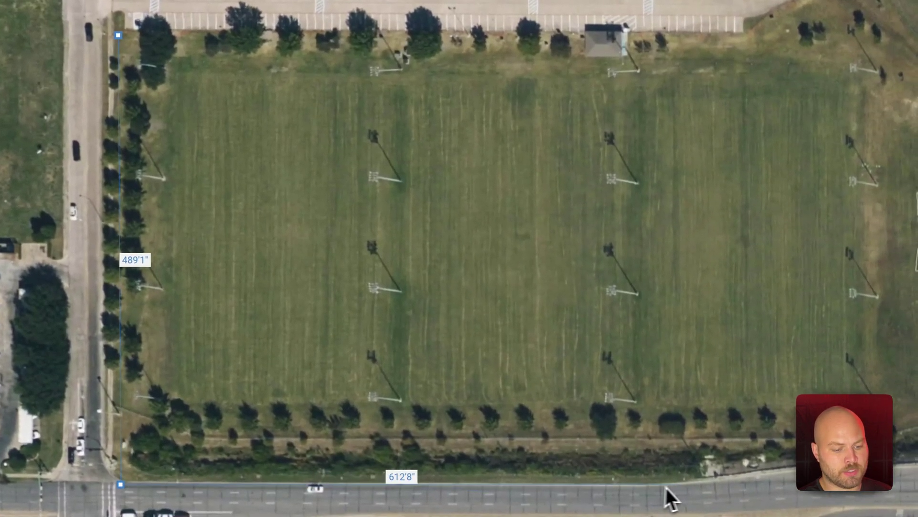
left_click(688, 484)
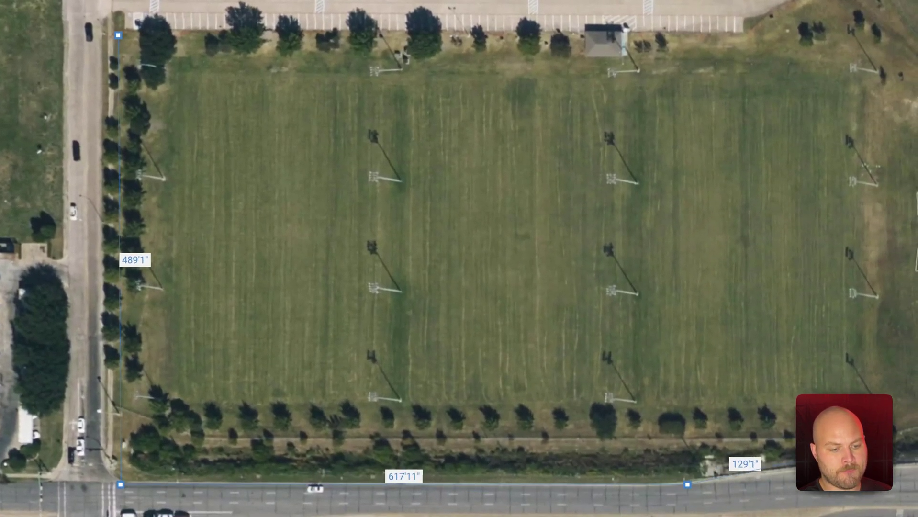
left_click(857, 462)
left_click(854, 47)
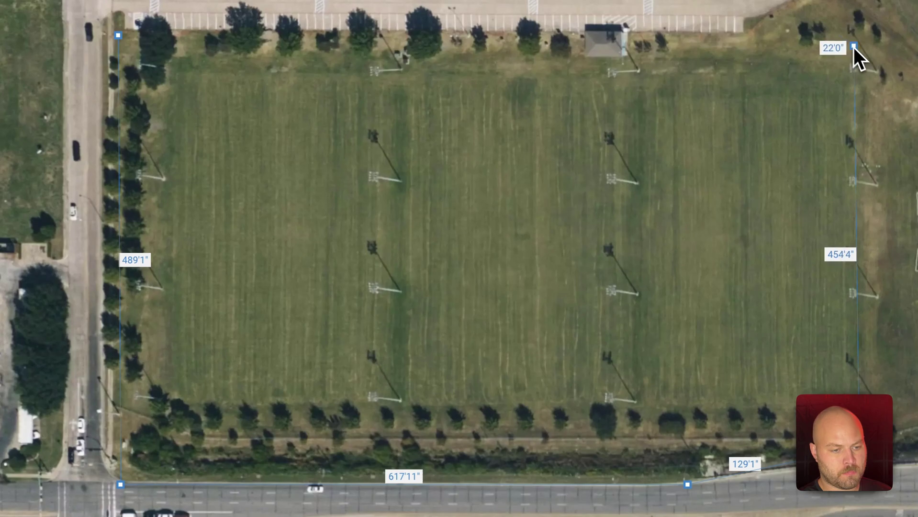
left_click(119, 36)
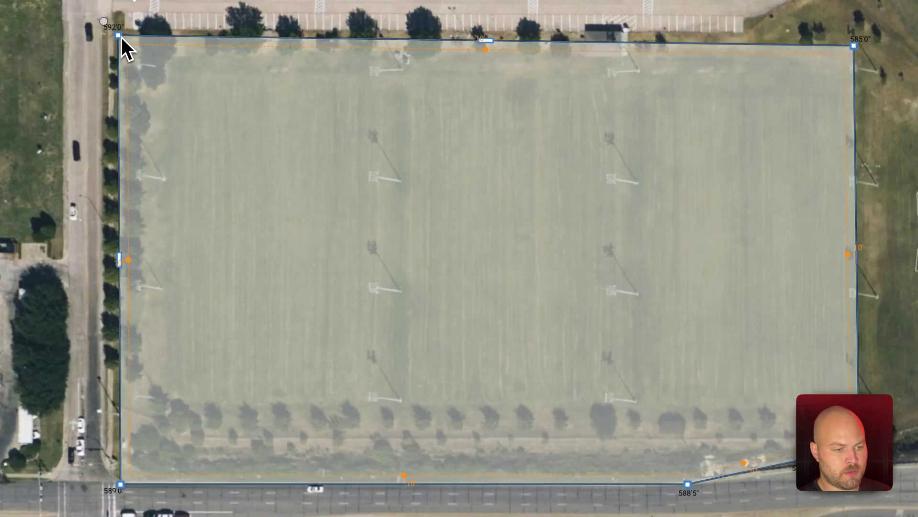
left_click_drag(854, 46, 853, 38)
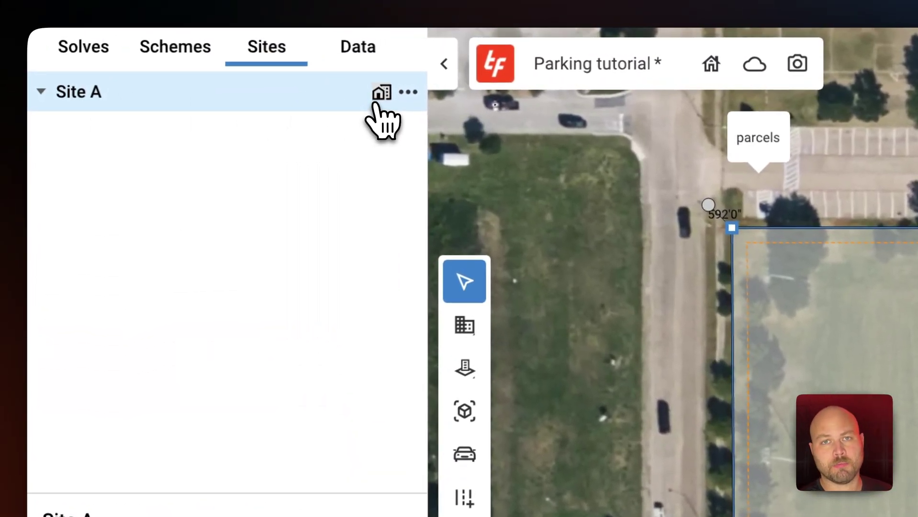
- Apply the Surface Parking preset to Site A, generating 967 stalls
left_click(379, 96)
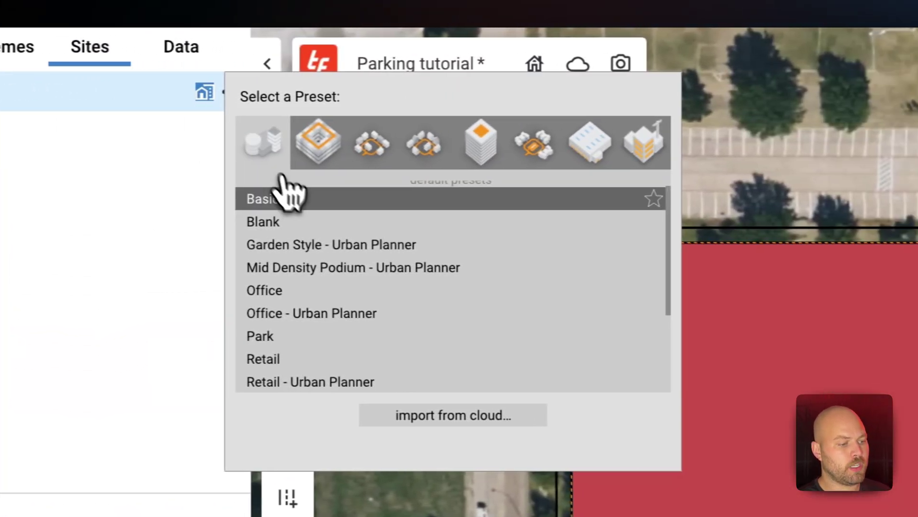
scroll(309, 270, "down", 3)
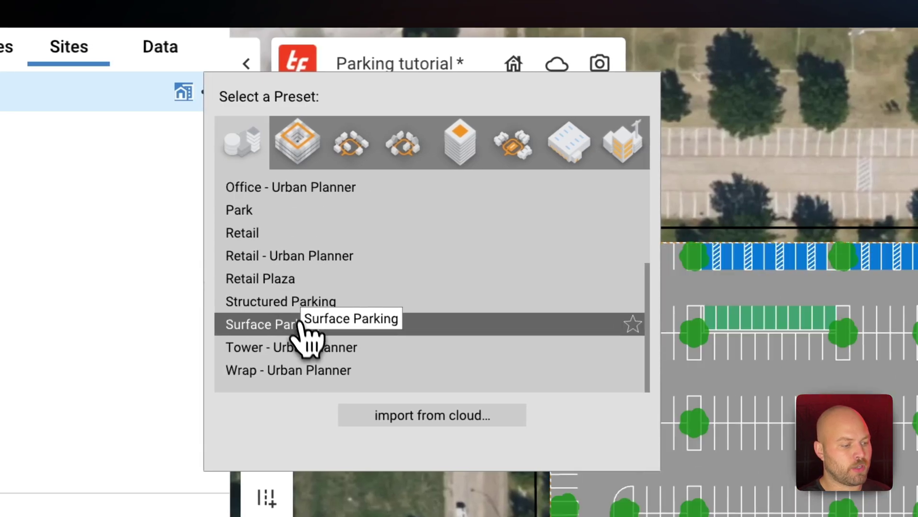
left_click(302, 325)
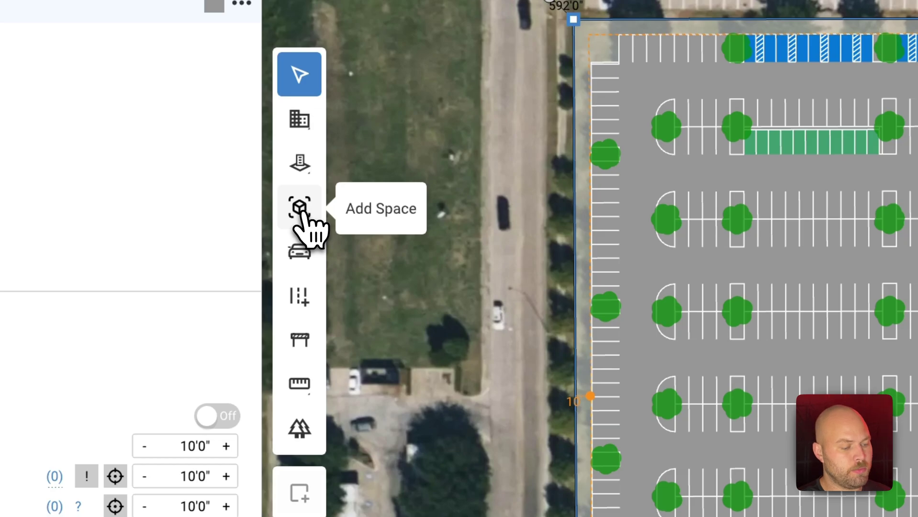
- Draw the Retail 1 building in the upper-right of the site and pull in its left and bottom edges
left_click(302, 211)
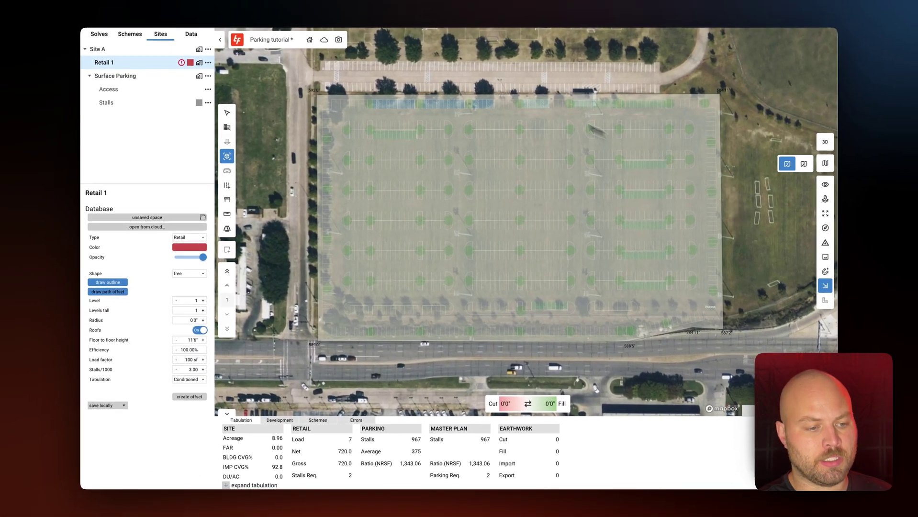
left_click(489, 52)
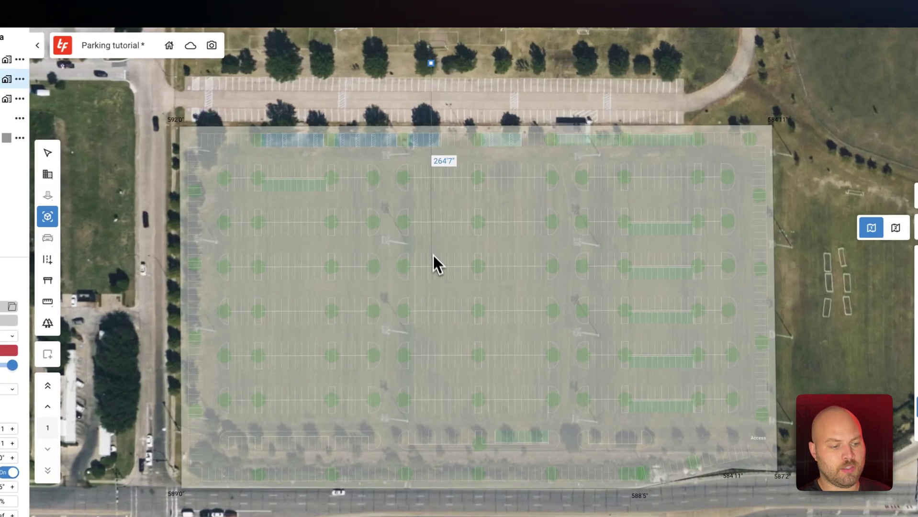
left_click(431, 247)
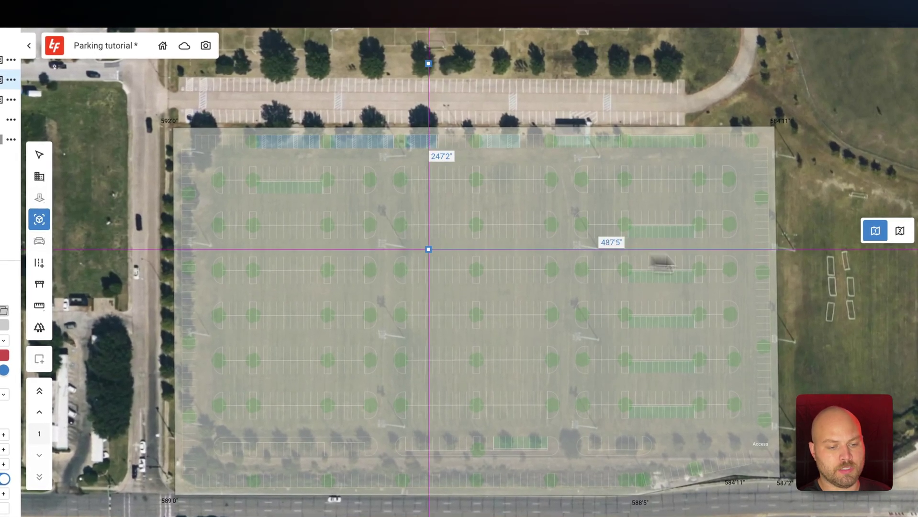
left_click(824, 251)
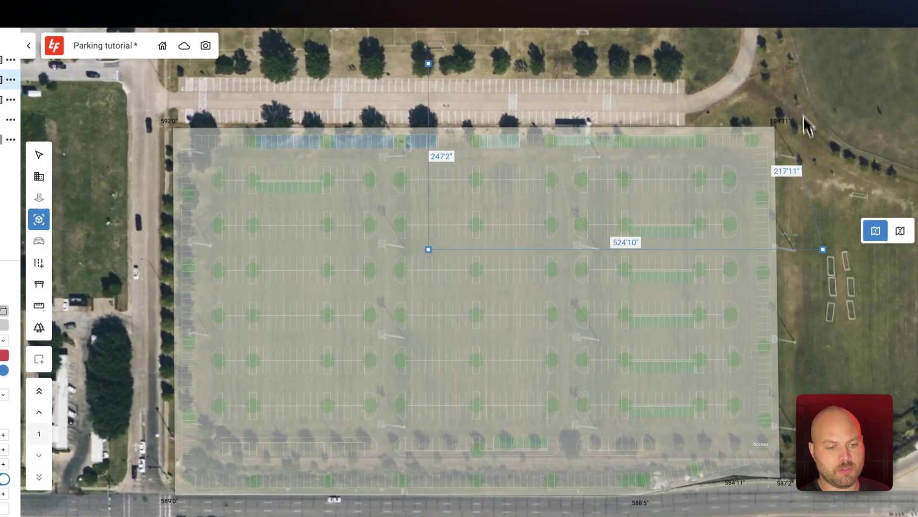
left_click(821, 64)
left_click(429, 64)
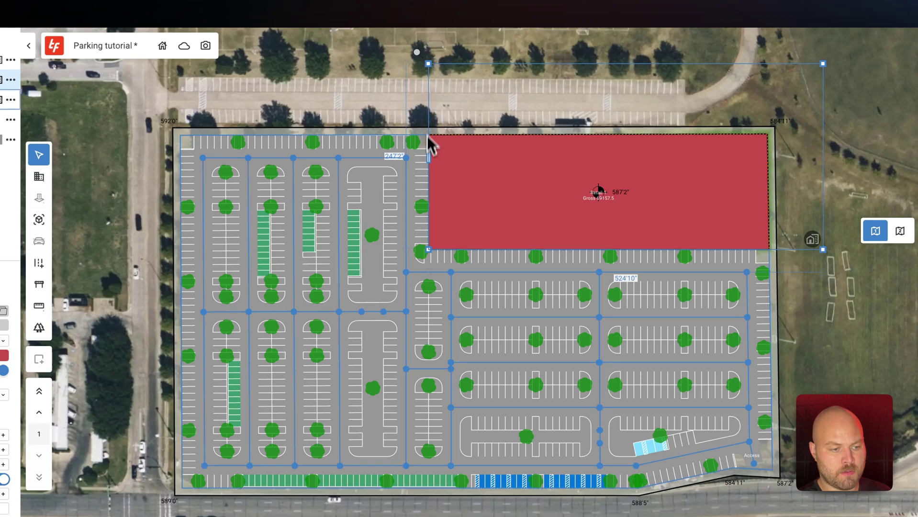
left_click_drag(429, 159, 475, 161)
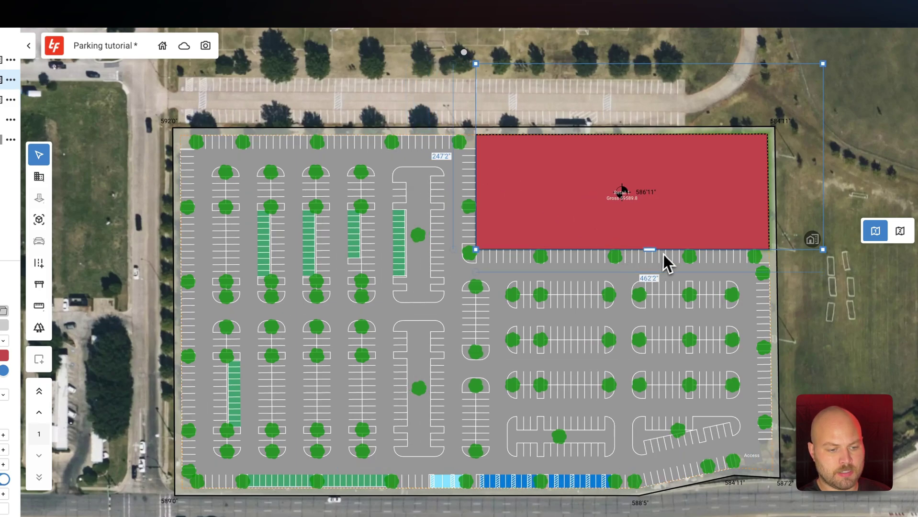
left_click_drag(655, 251, 654, 228)
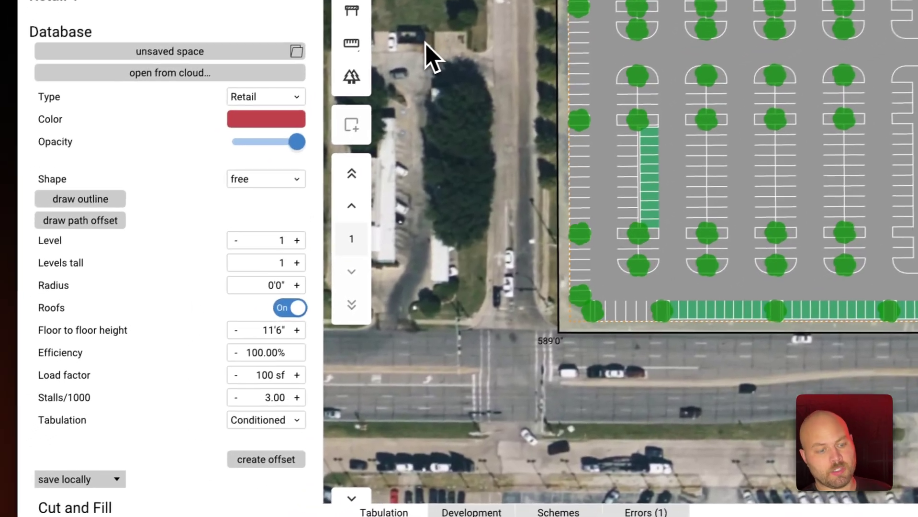
- Give Retail 1 a 15'0" global offset buffer, then drag its corner toward the lower left
left_click(266, 459)
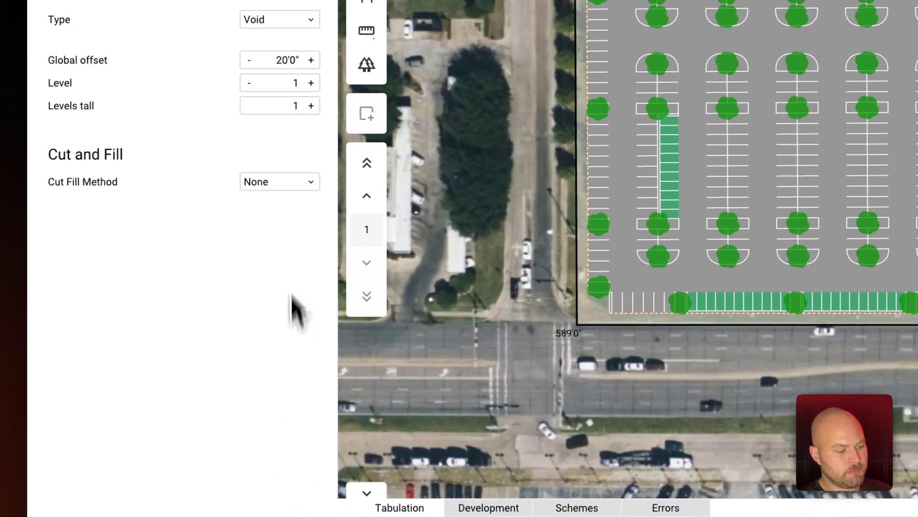
left_click(288, 65)
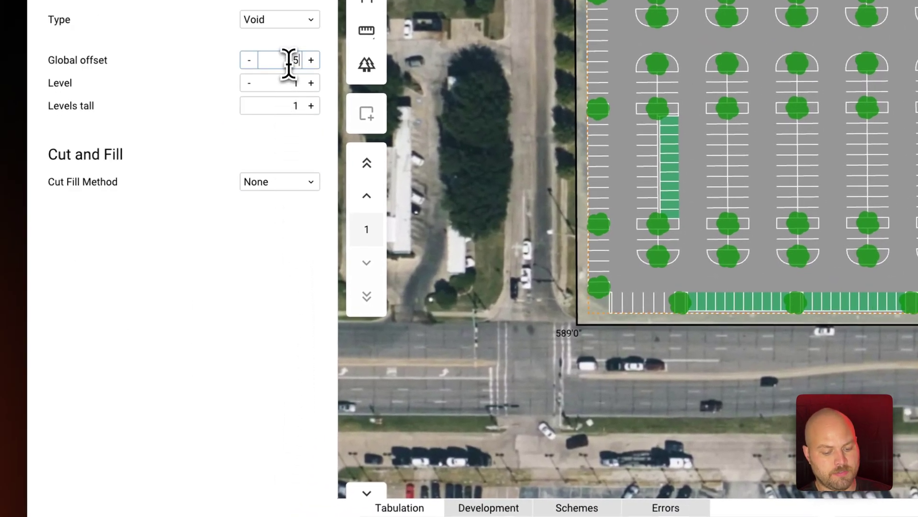
type("15")
key("Return")
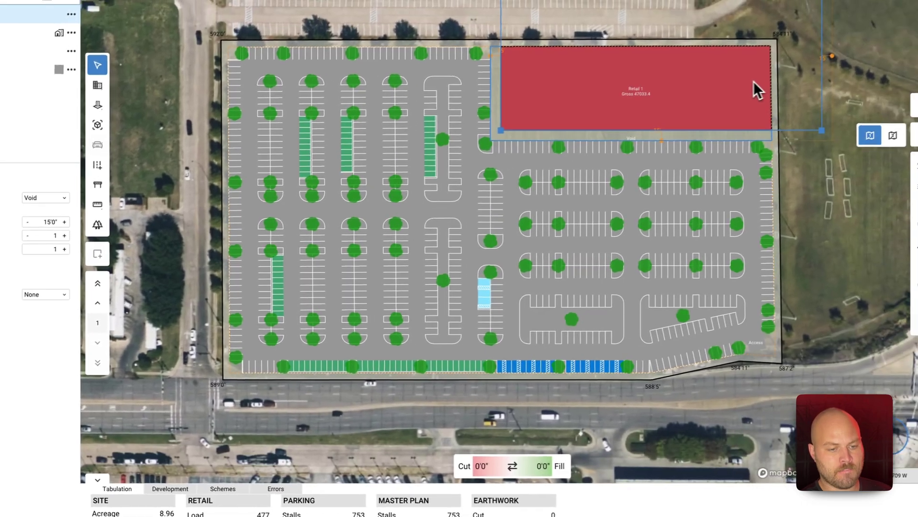
left_click(753, 81)
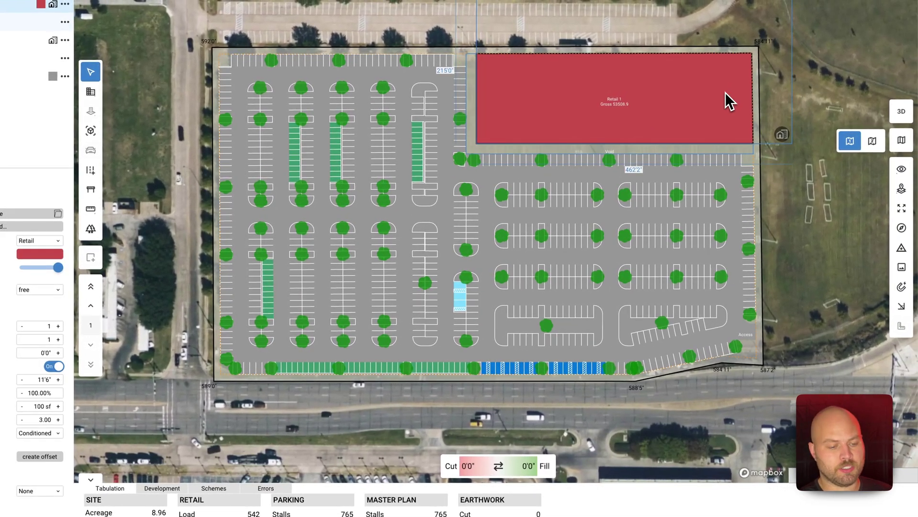
left_click_drag(726, 93, 694, 160)
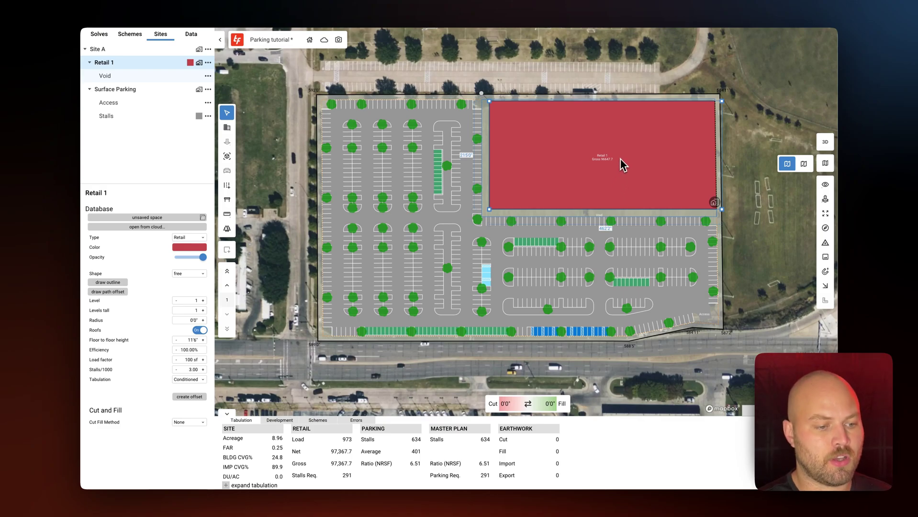
- Resize Retail 1 to about 120,331 SF gross and raise its parking ratio to 5.00 per 1000
left_click_drag(643, 146, 633, 145)
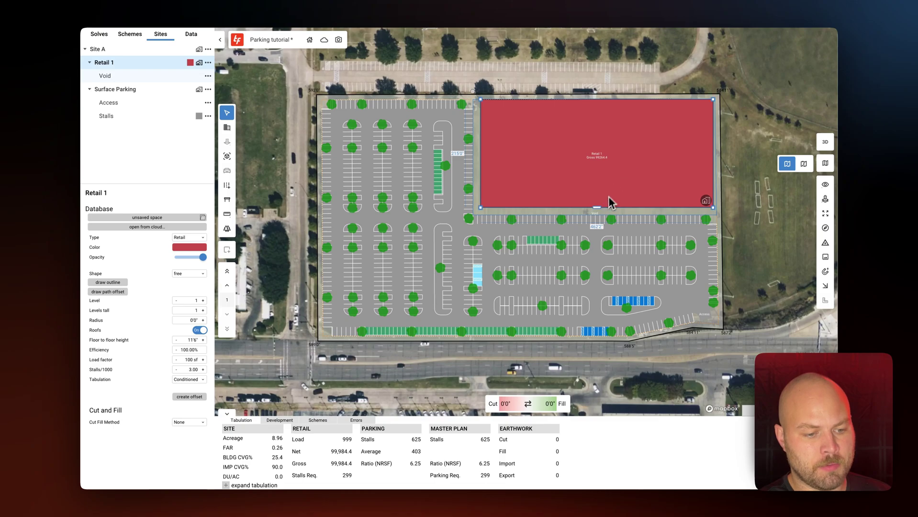
left_click_drag(597, 210, 599, 233)
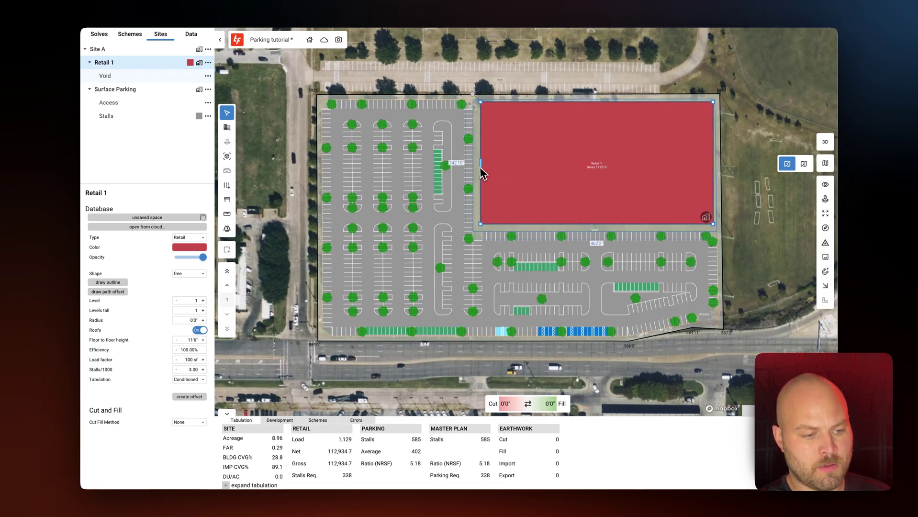
left_click_drag(481, 166, 466, 167)
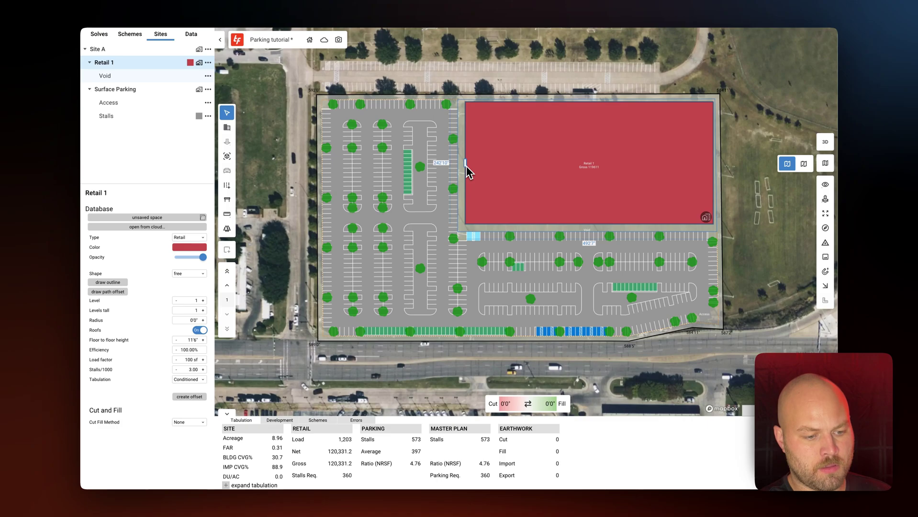
left_click(203, 370)
left_click(203, 370)
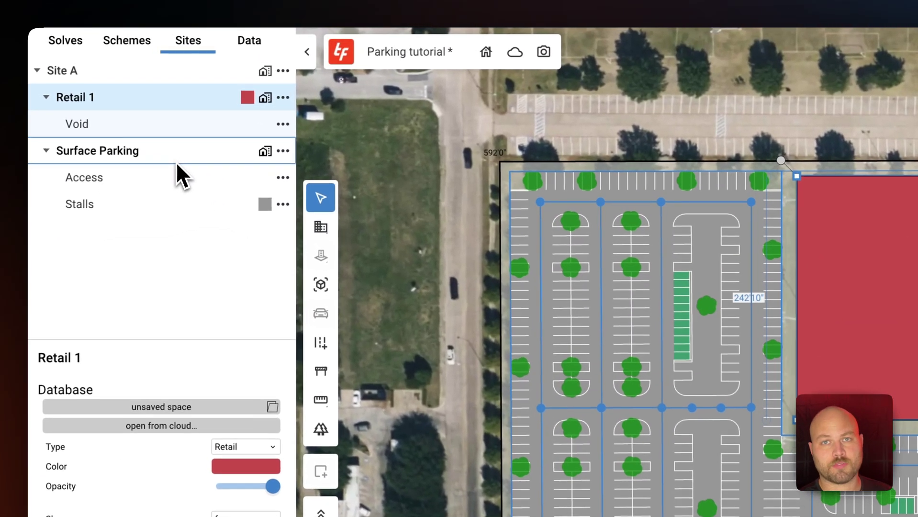
- Change the Surface Parking row axis so the stall rows regenerate in a new direction
left_click(176, 162)
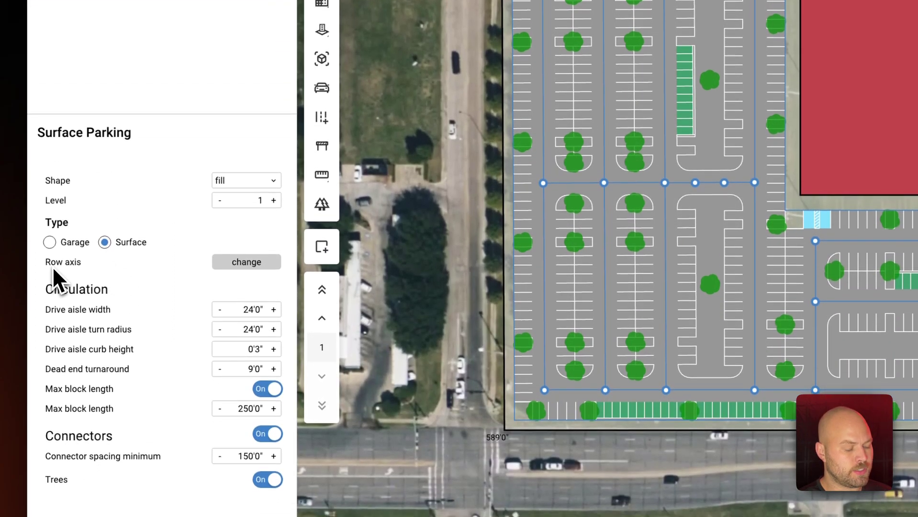
left_click(257, 267)
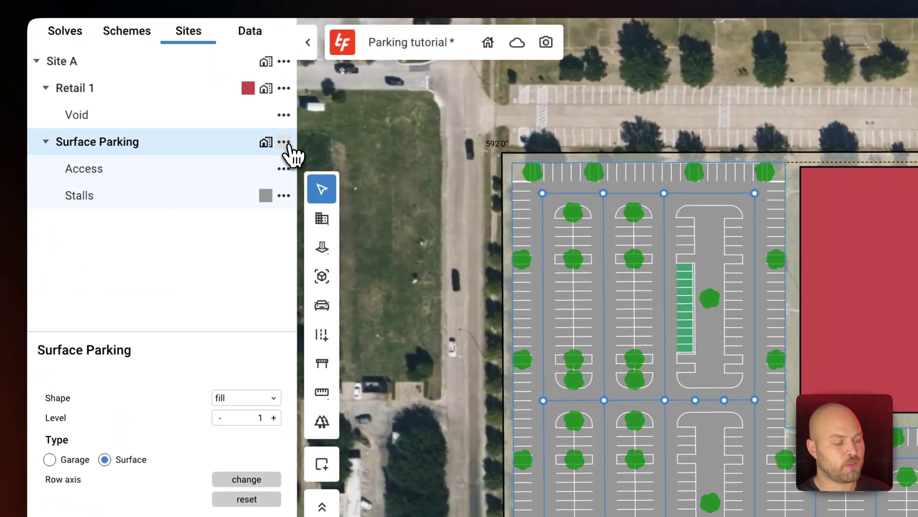
- Add a widened access at the lot's bottom-right edge and remove the original default access
left_click(284, 143)
left_click(327, 378)
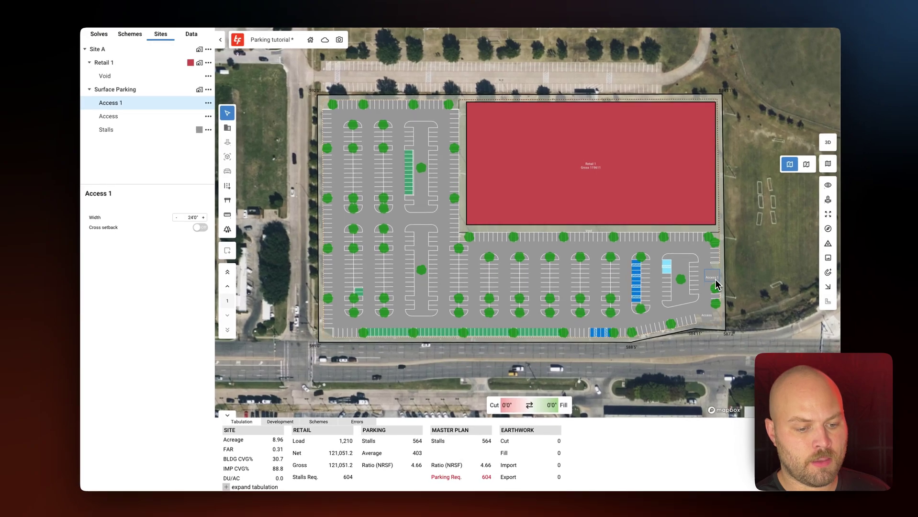
left_click(716, 285)
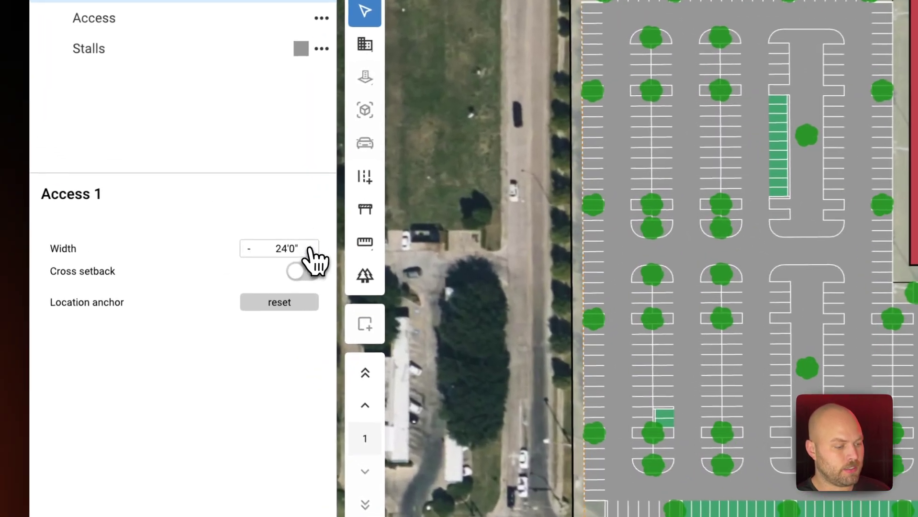
left_click(204, 217)
left_click(204, 217)
left_click(204, 217)
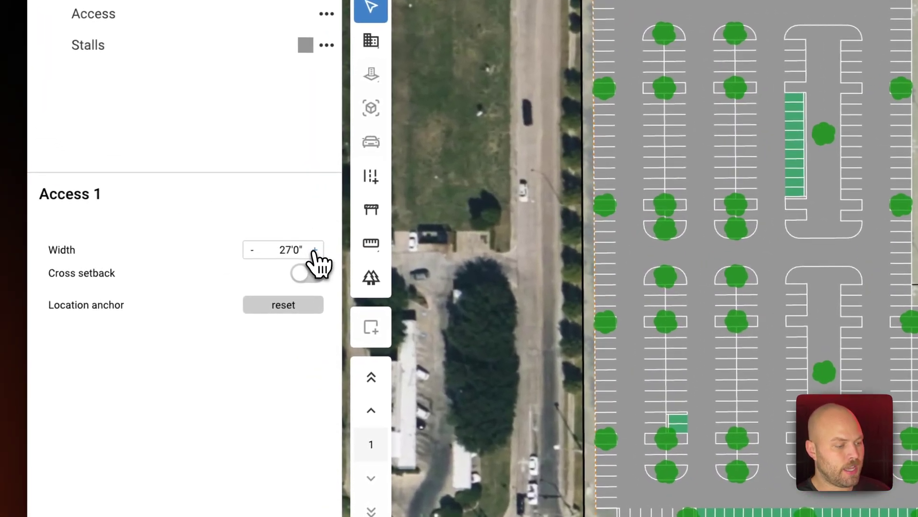
left_click(315, 250)
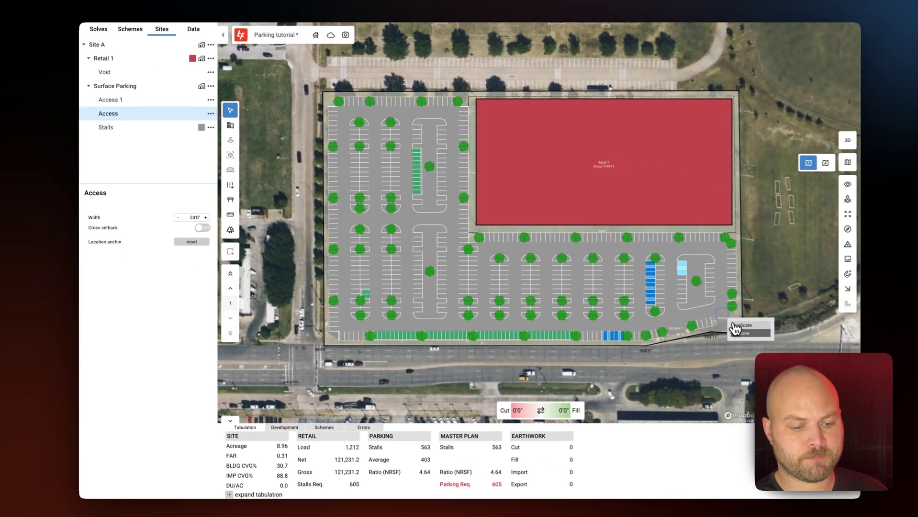
left_click(753, 349)
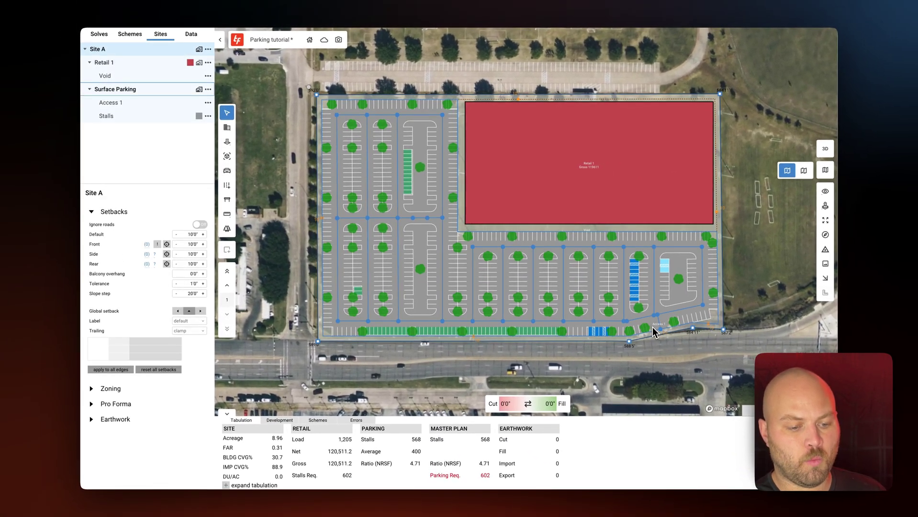
left_click(662, 330)
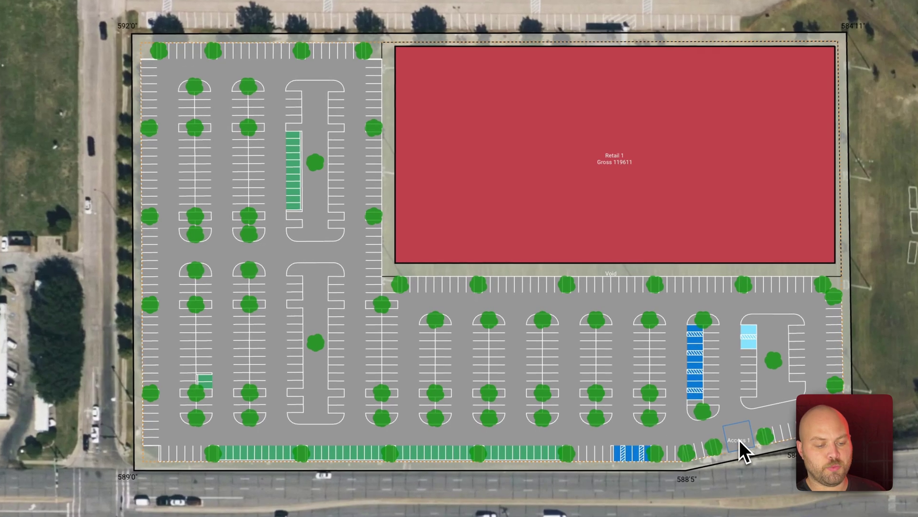
- Duplicate the access point into copies along the bottom street edge and onto the left edge
right_click(737, 441)
left_click(766, 453)
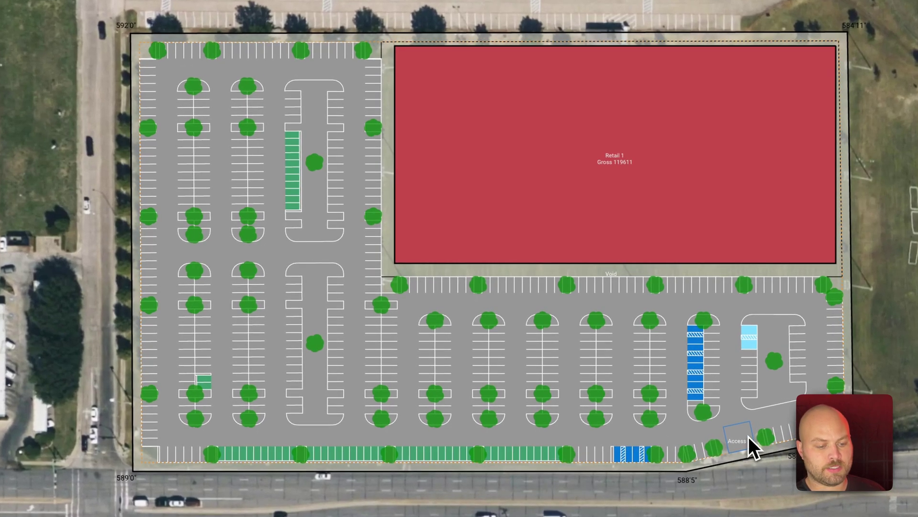
left_click_drag(748, 437, 523, 464)
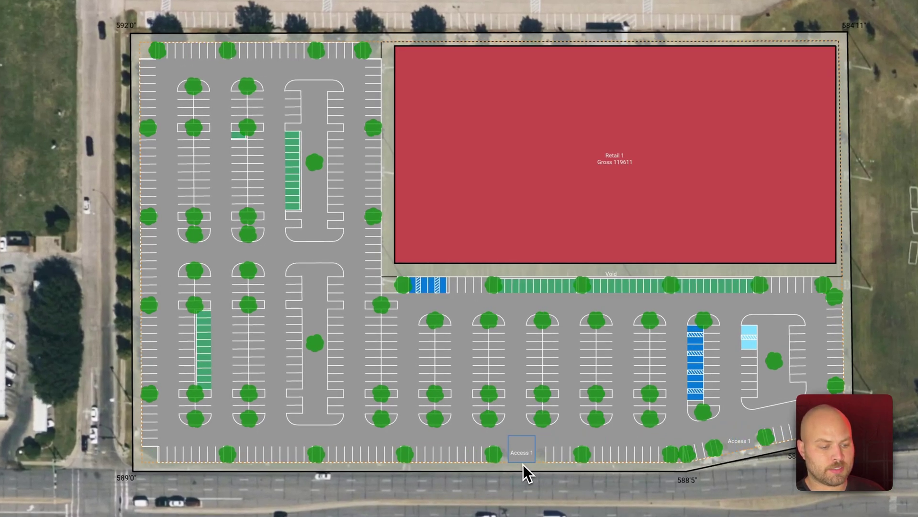
right_click(521, 461)
left_click(541, 468)
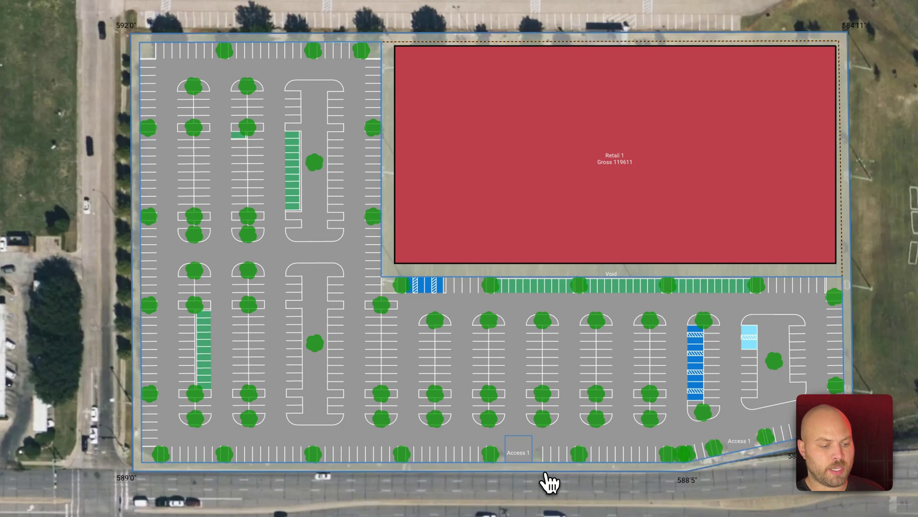
left_click_drag(519, 455, 133, 252)
right_click(280, 451)
left_click(306, 462)
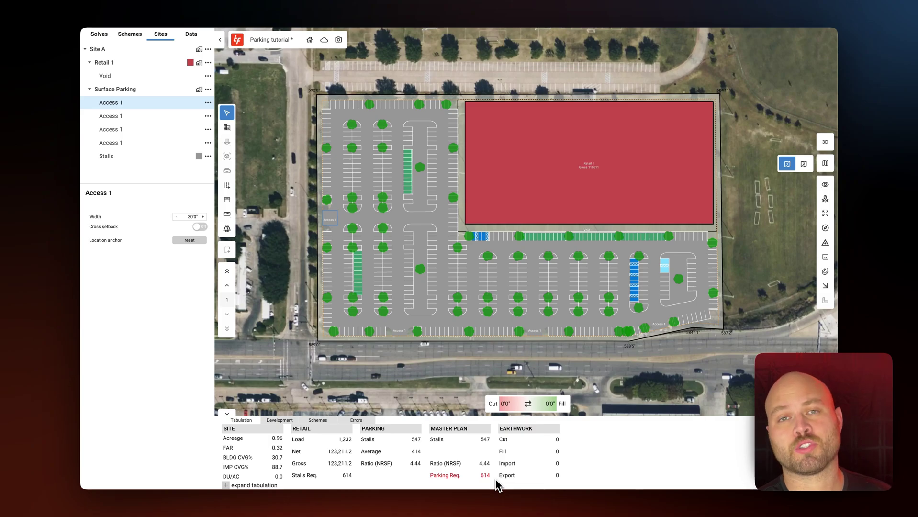
- Set Surface Parking's drive aisle width to 22'0" and its turn radius to 21'0"
mouse_move(498, 416)
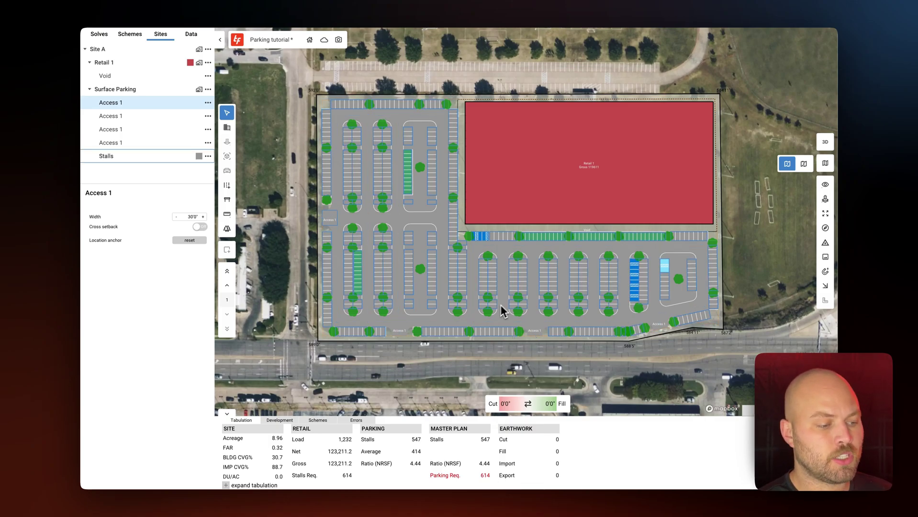
left_click(128, 93)
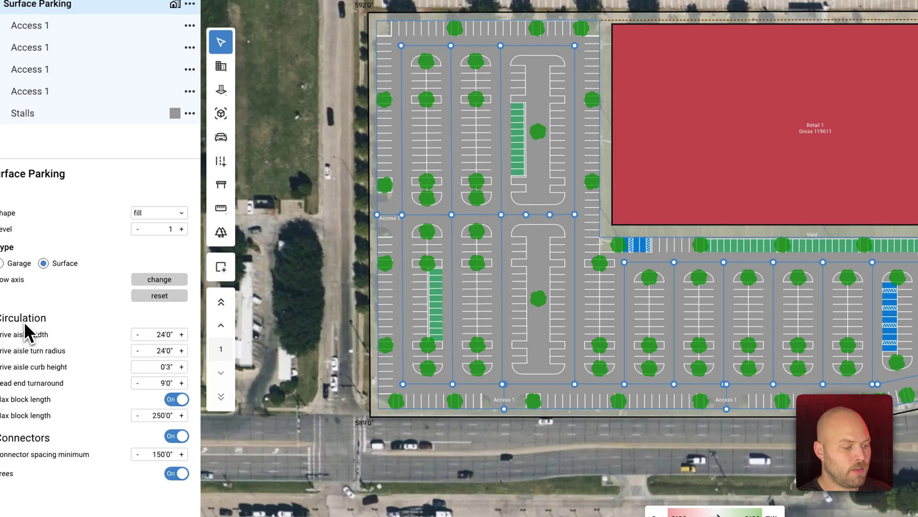
left_click(136, 336)
left_click(136, 336)
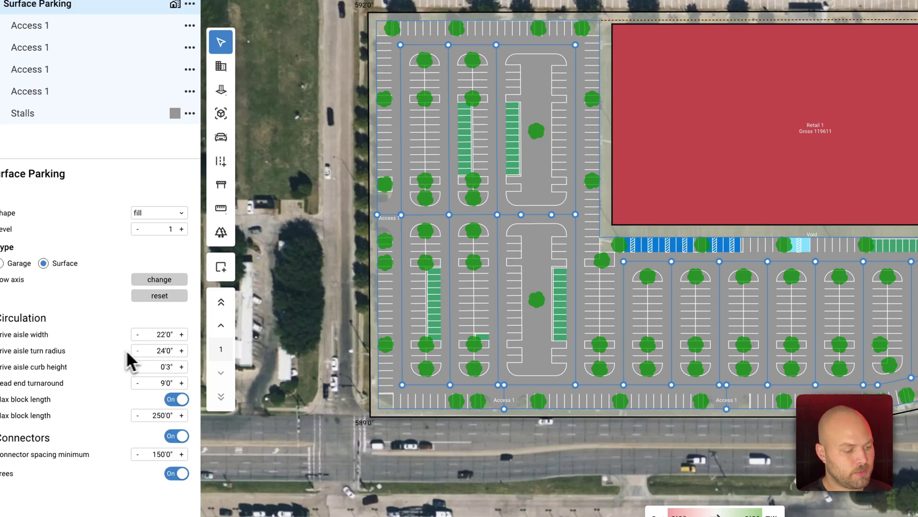
left_click(138, 352)
left_click(139, 352)
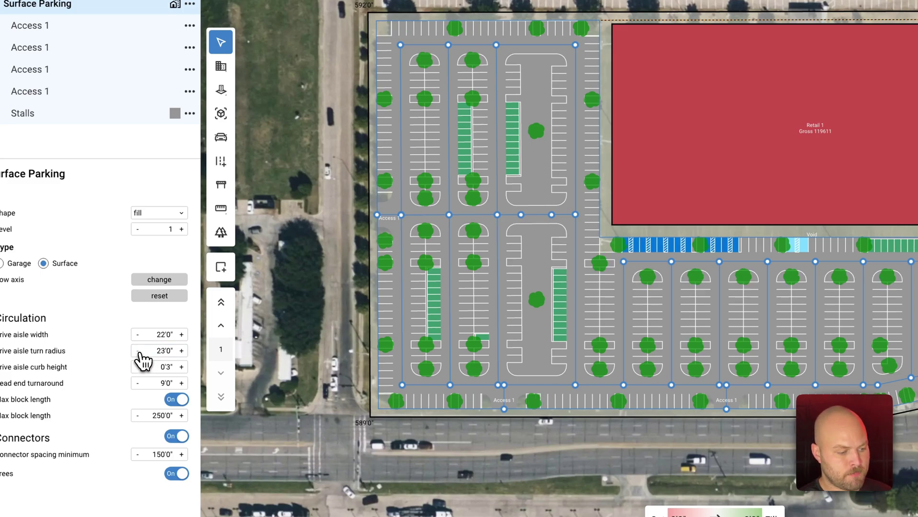
left_click(138, 352)
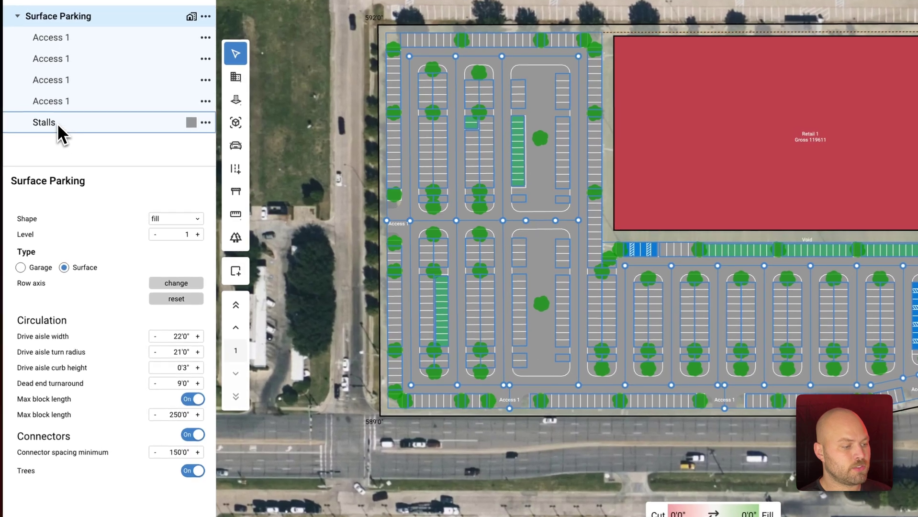
- Shrink the parking stalls to 8'6" wide by 17'6" deep, reaching 630 stalls
left_click(56, 123)
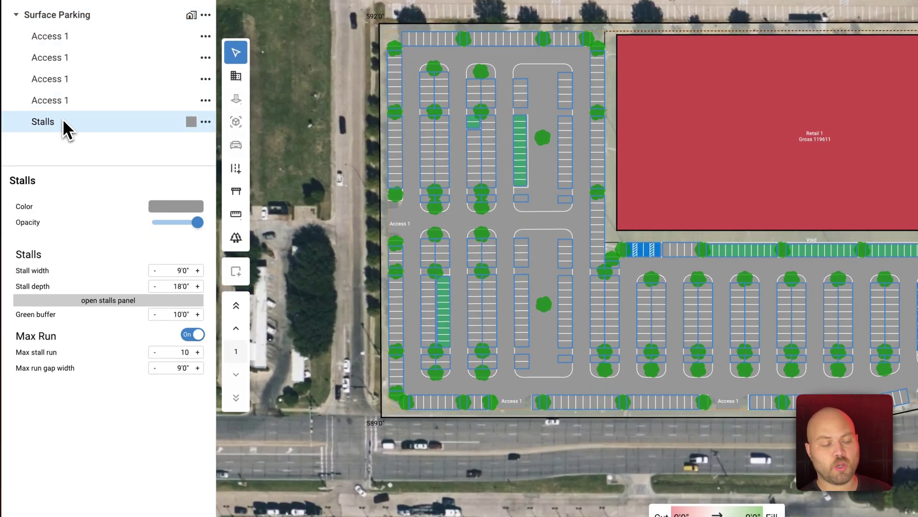
left_click(154, 271)
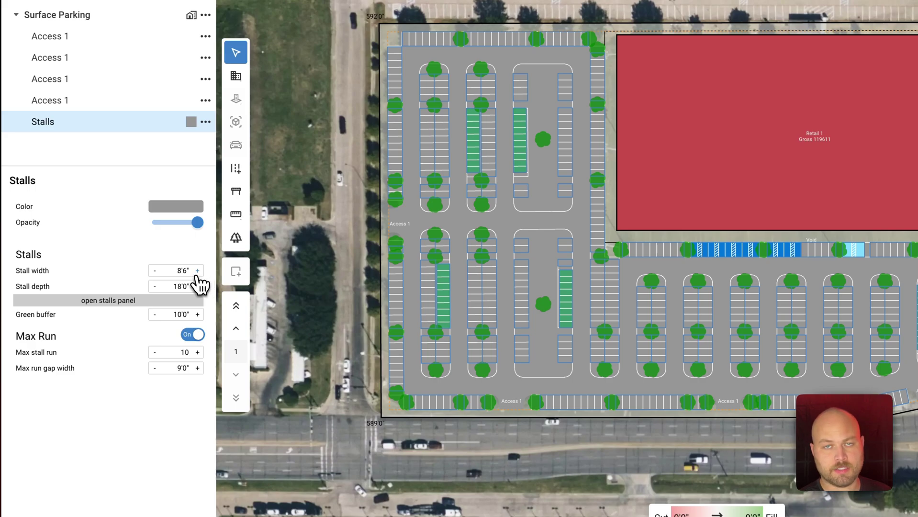
left_click(156, 287)
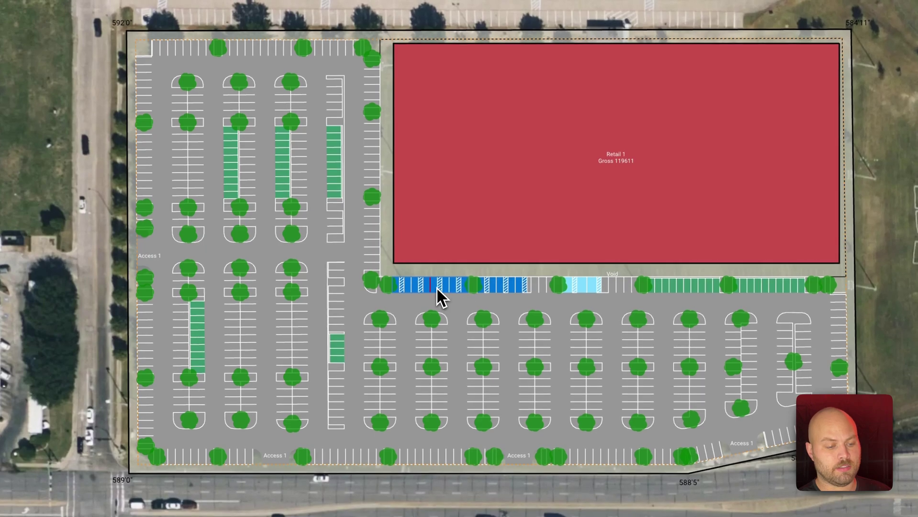
- Relocate the green stall group from the red building's frontage row to a lower-left parking row
left_click(452, 288)
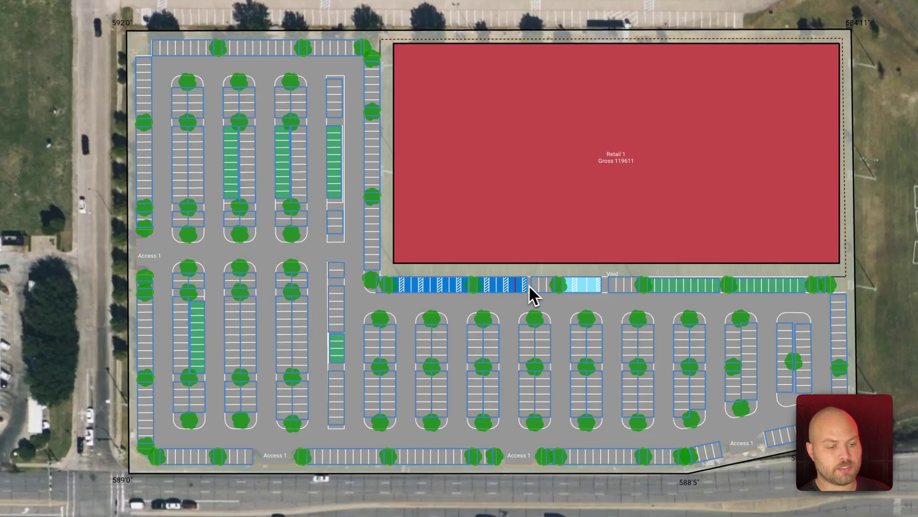
left_click(515, 288)
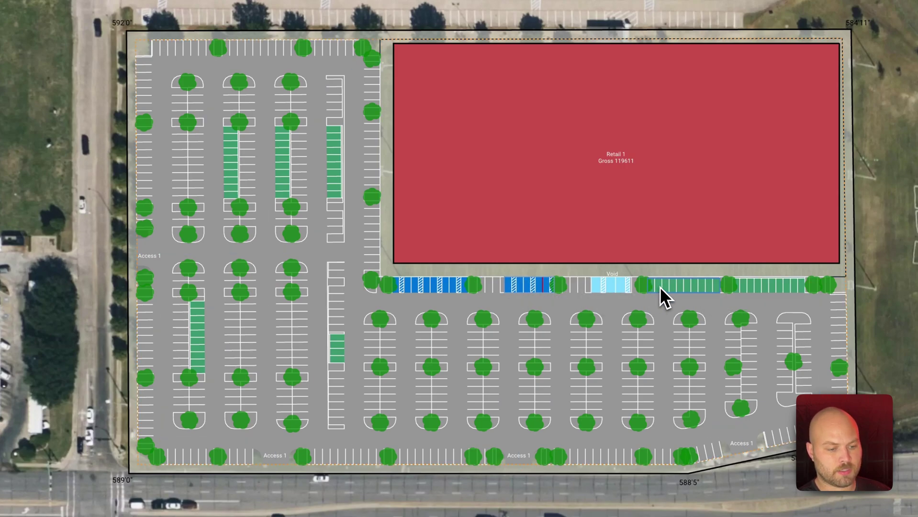
mouse_move(662, 297)
left_mouse_down()
mouse_move(618, 376)
mouse_move(324, 365)
mouse_move(229, 348)
mouse_move(713, 293)
mouse_move(779, 301)
mouse_move(457, 352)
mouse_move(230, 351)
left_mouse_up()
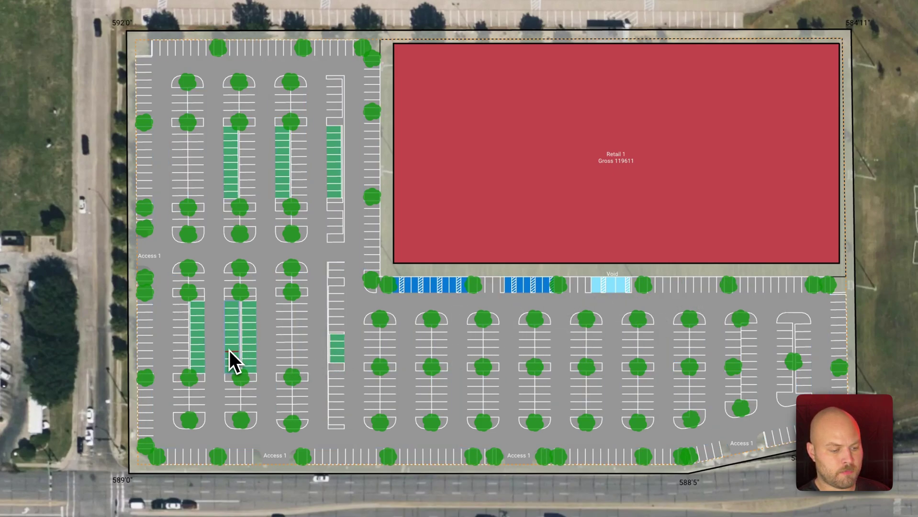